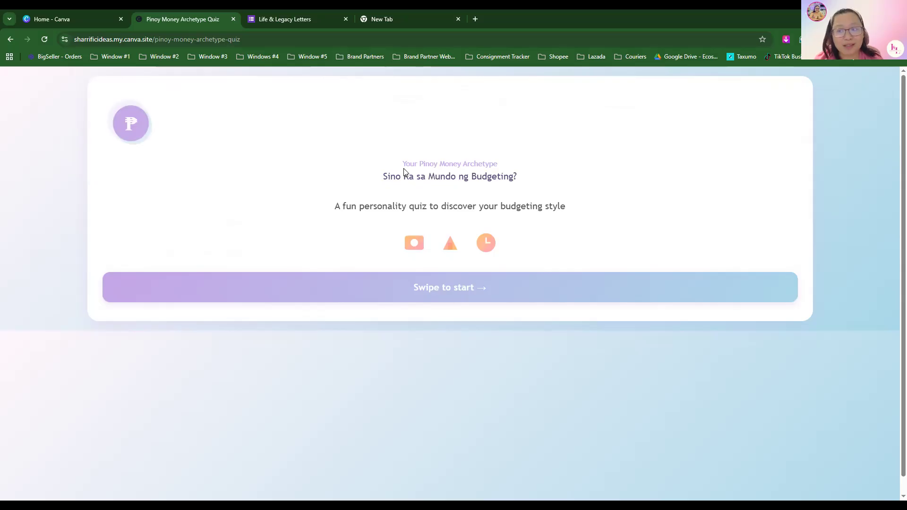
- Open the quiz instructions, then review the questions on the Life & Legacy Letters sign-up form
{"action": "left_click", "coordinate": [473, 297]}
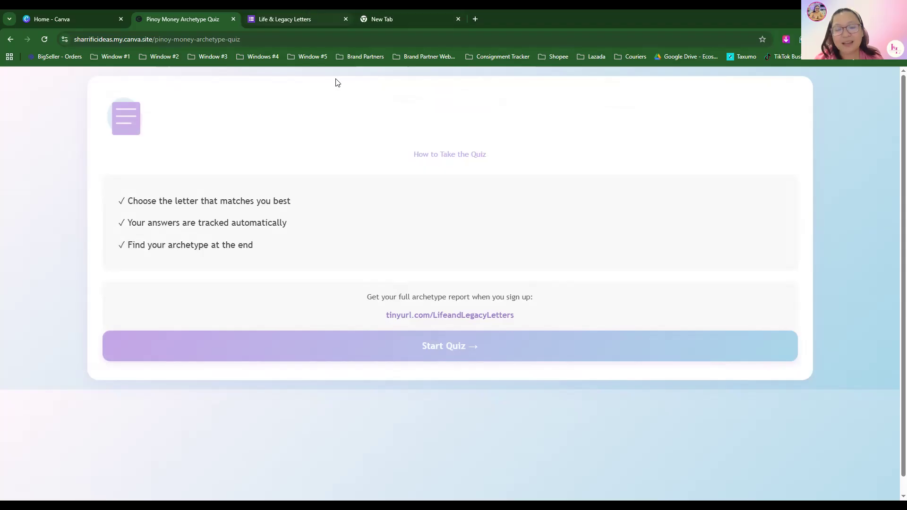
{"action": "left_click", "coordinate": [287, 12]}
{"action": "scroll", "coordinate": [390, 428], "scroll_direction": "up", "scroll_amount": 5}
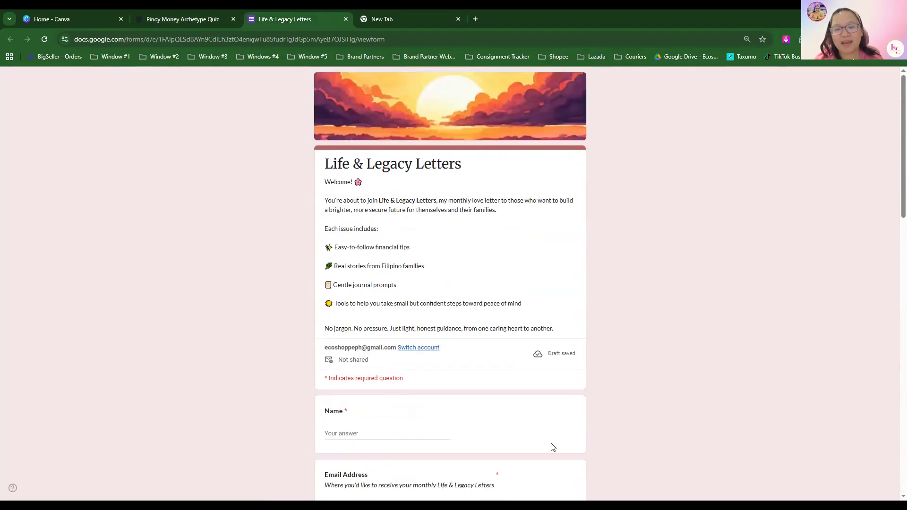
{"action": "scroll", "coordinate": [474, 289], "scroll_direction": "down", "scroll_amount": 5}
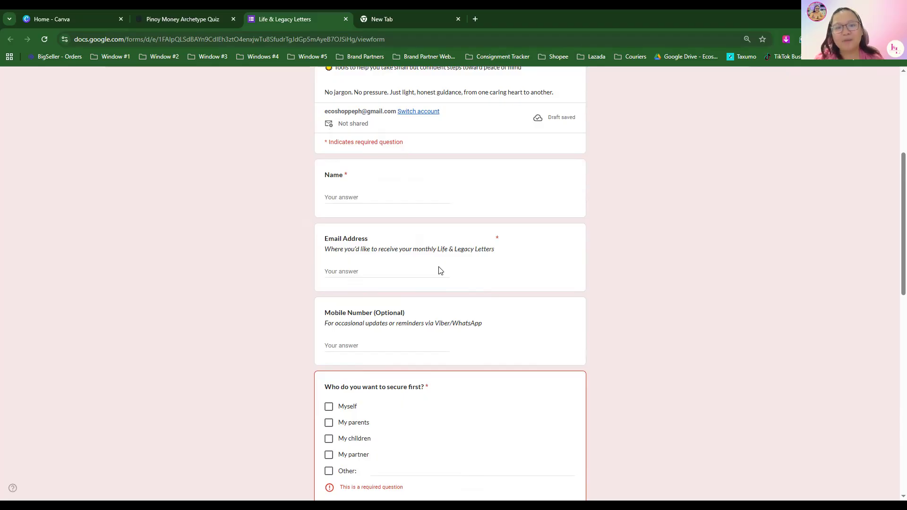
{"action": "scroll", "coordinate": [440, 270], "scroll_direction": "down", "scroll_amount": 5}
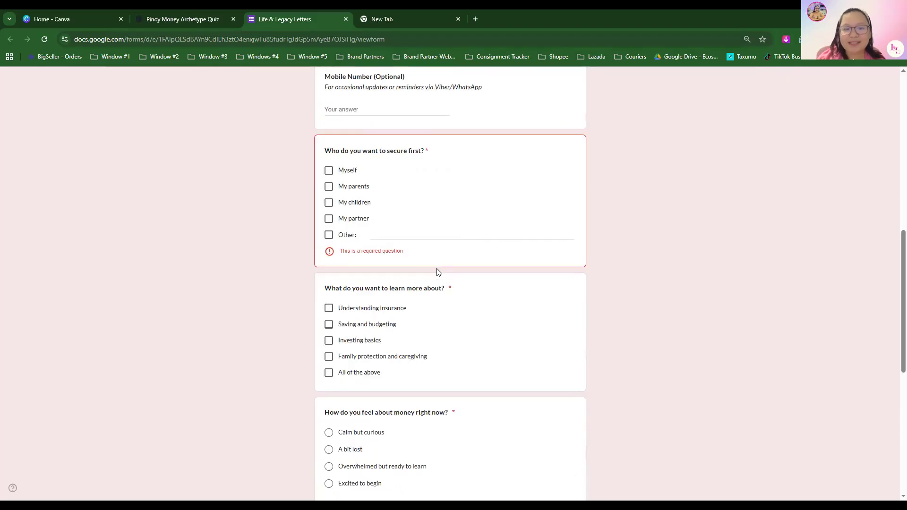
{"action": "scroll", "coordinate": [439, 272], "scroll_direction": "down", "scroll_amount": 2}
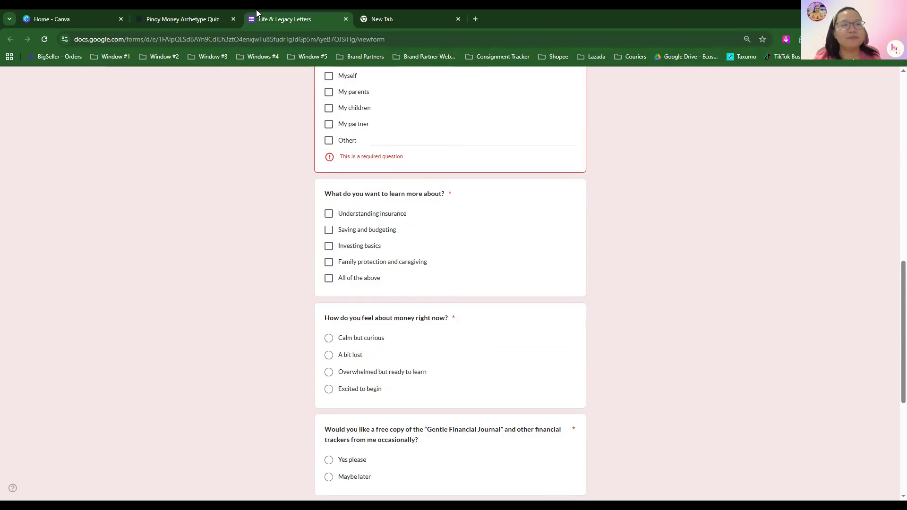
- Start the Pinoy Money Archetype Quiz and answer all ten questions, choosing "Growth and stability" for the last one
{"action": "left_click", "coordinate": [189, 19]}
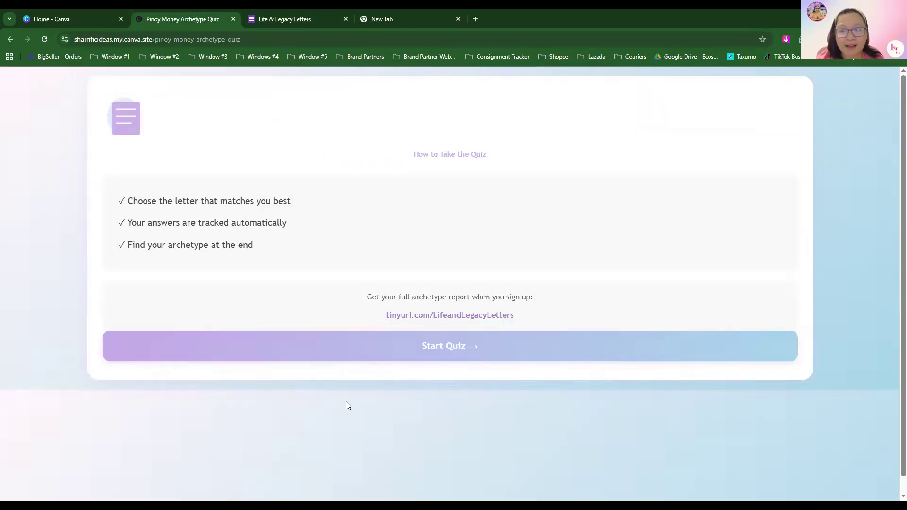
{"action": "left_click", "coordinate": [282, 341]}
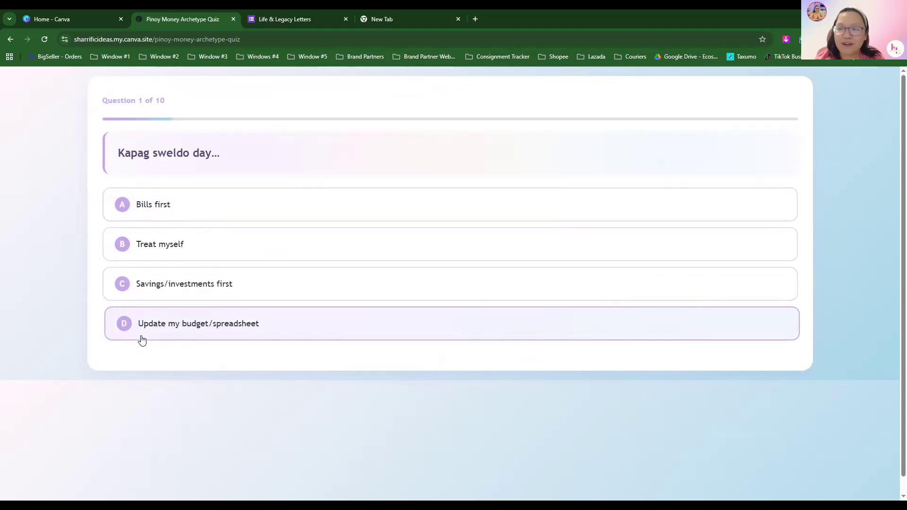
{"action": "left_click", "coordinate": [184, 300]}
{"action": "left_click", "coordinate": [236, 249]}
{"action": "left_click", "coordinate": [251, 307]}
{"action": "left_click", "coordinate": [275, 211]}
{"action": "left_click", "coordinate": [259, 332]}
{"action": "left_click", "coordinate": [287, 195]}
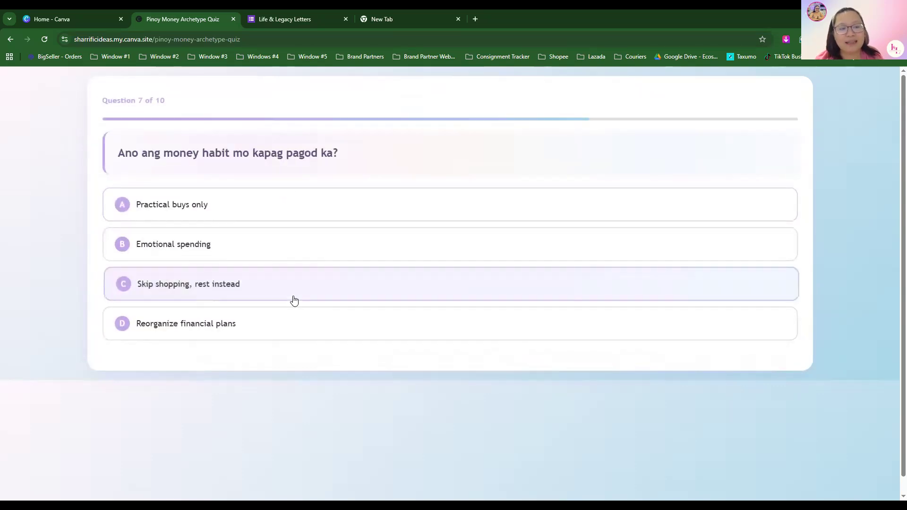
{"action": "left_click", "coordinate": [294, 300]}
{"action": "left_click", "coordinate": [289, 318]}
{"action": "left_click", "coordinate": [340, 240]}
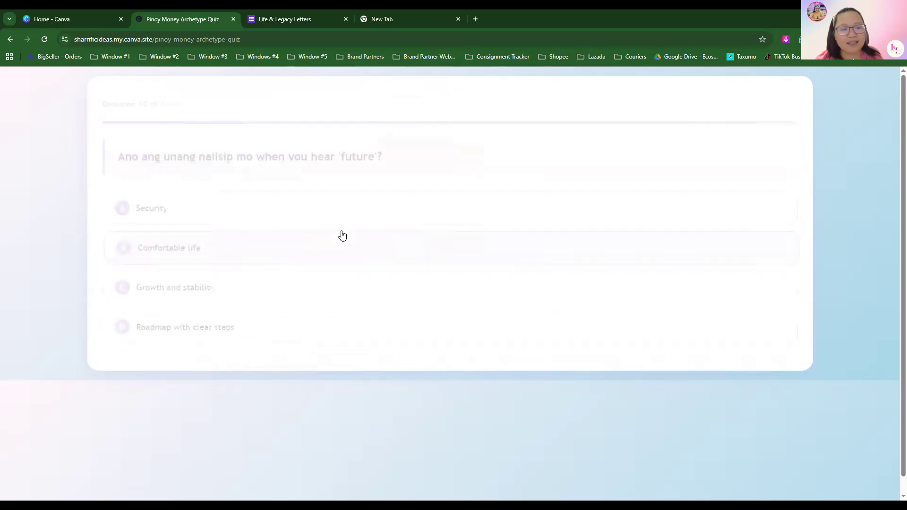
{"action": "left_click", "coordinate": [344, 282]}
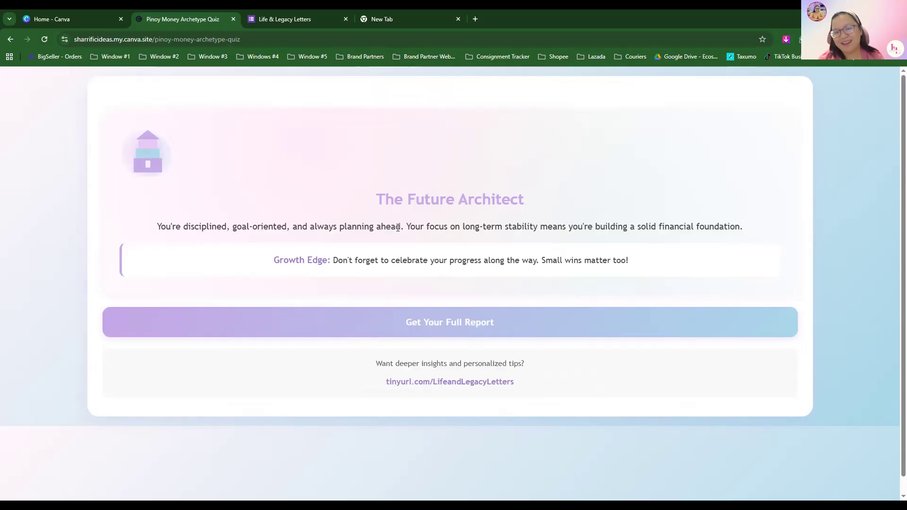
- Request the full report from the quiz result, review the Life & Legacy Letters form, and return to the quiz result
{"action": "left_click", "coordinate": [582, 326]}
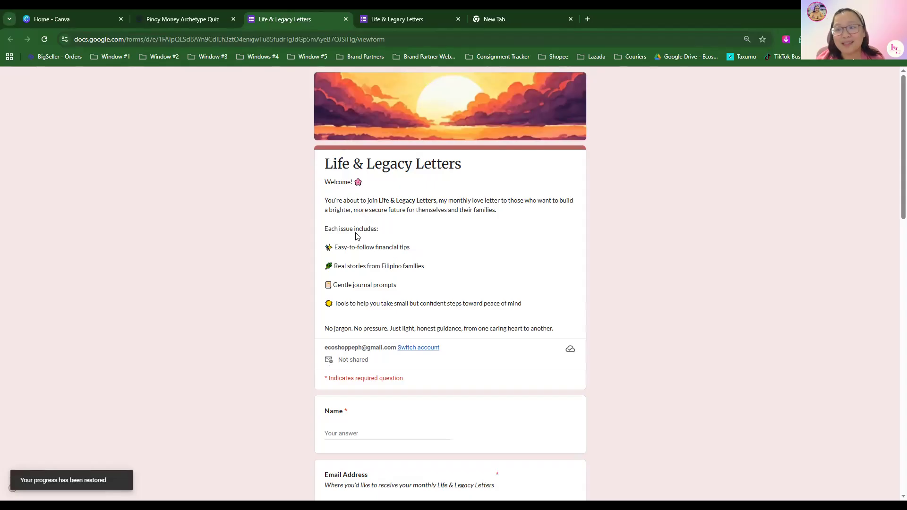
{"action": "left_click_drag", "start_coordinate": [325, 164], "coordinate": [463, 174]}
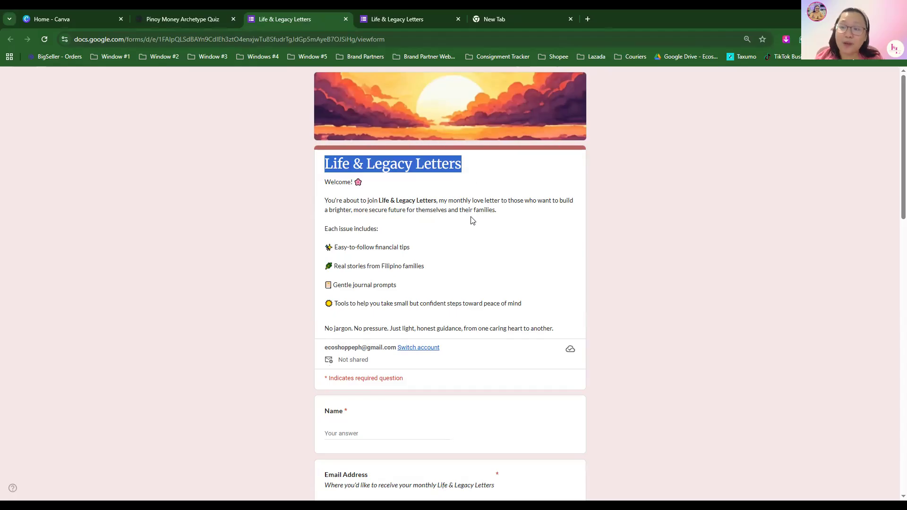
{"action": "scroll", "coordinate": [469, 218], "scroll_direction": "down", "scroll_amount": 1}
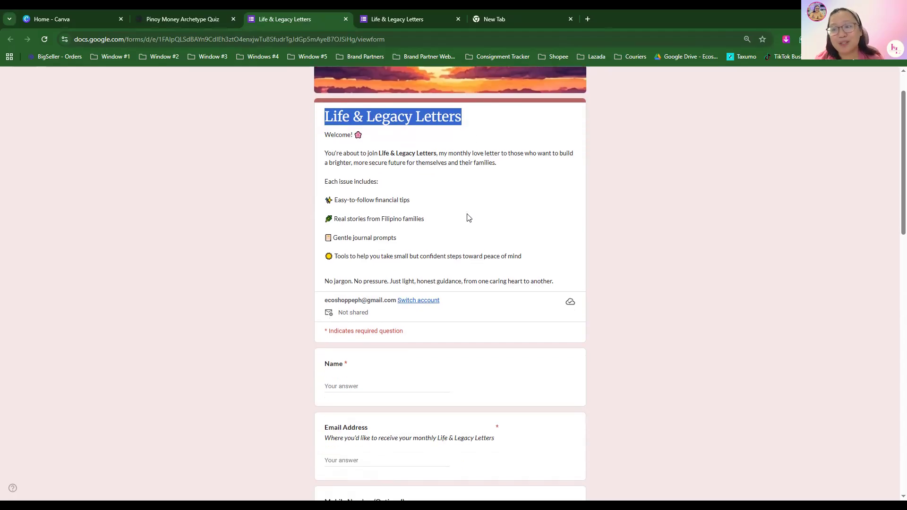
{"action": "scroll", "coordinate": [469, 218], "scroll_direction": "down", "scroll_amount": 5}
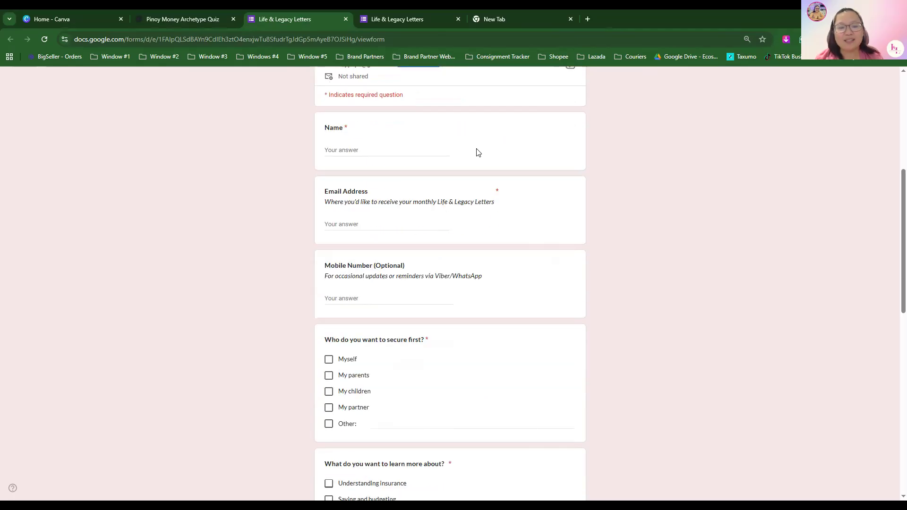
{"action": "scroll", "coordinate": [529, 427], "scroll_direction": "down", "scroll_amount": 5}
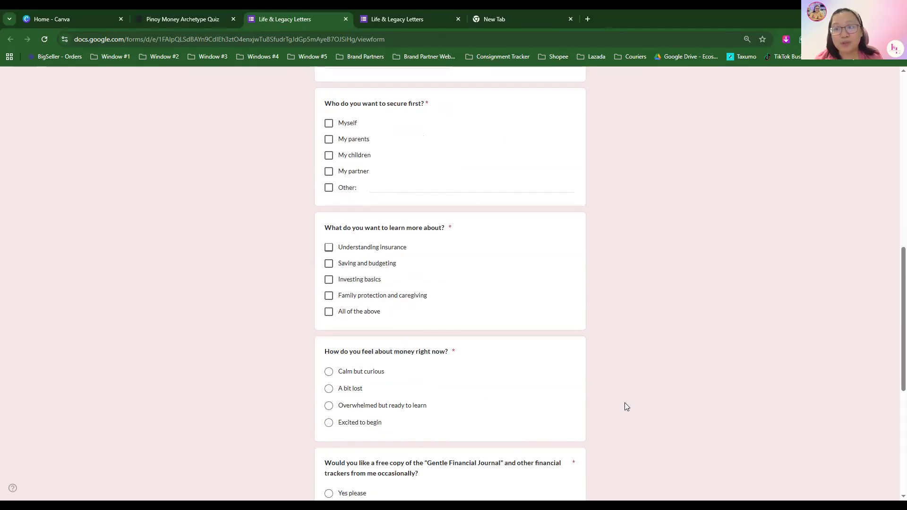
{"action": "left_click", "coordinate": [208, 17]}
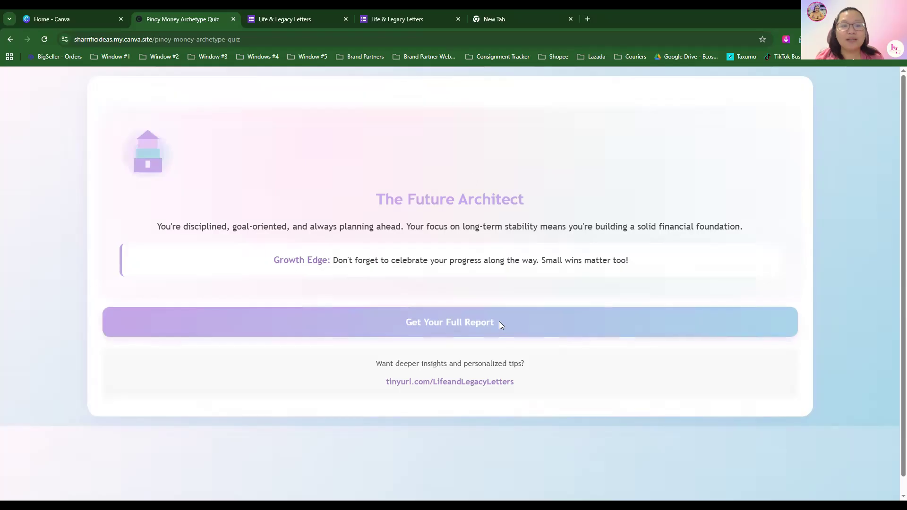
- In Canva AI's Code mode, submit "Create a clean, conversion-friendly landing page for a personality quiz. Tone: warm, simple, Filipino-friendly"
{"action": "left_click", "coordinate": [119, 13]}
{"action": "mouse_move", "coordinate": [880, 350]}
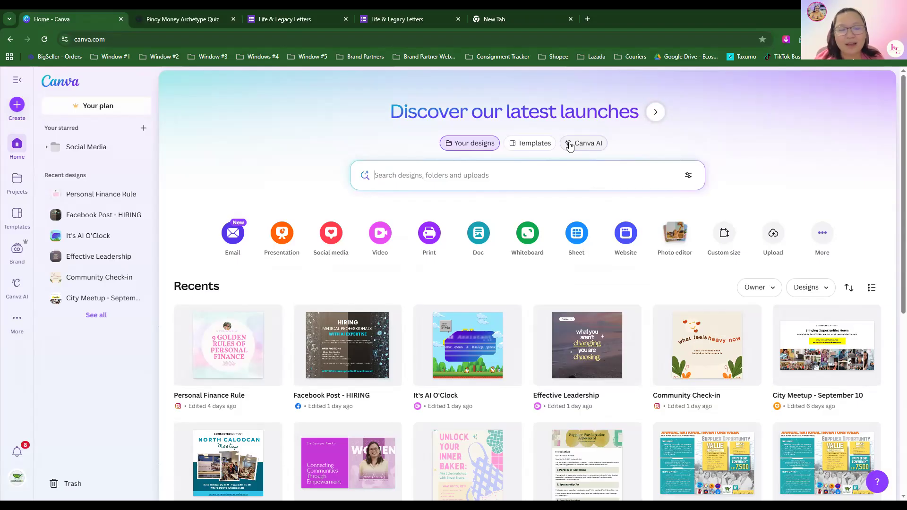
{"action": "left_click", "coordinate": [585, 143]}
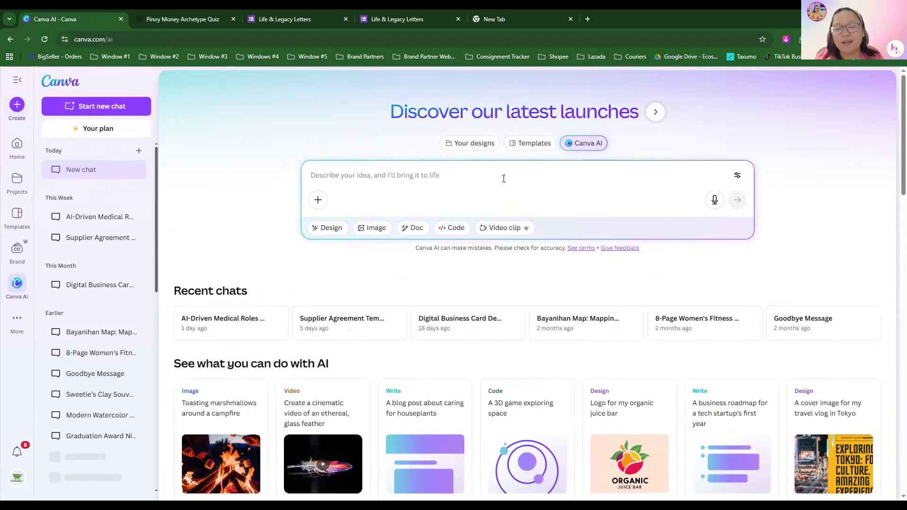
{"action": "type", "text": "Create a clean, conversion-friendly landing page for a personality quiz. Tone: warm, simple, Filipino-friendly"}
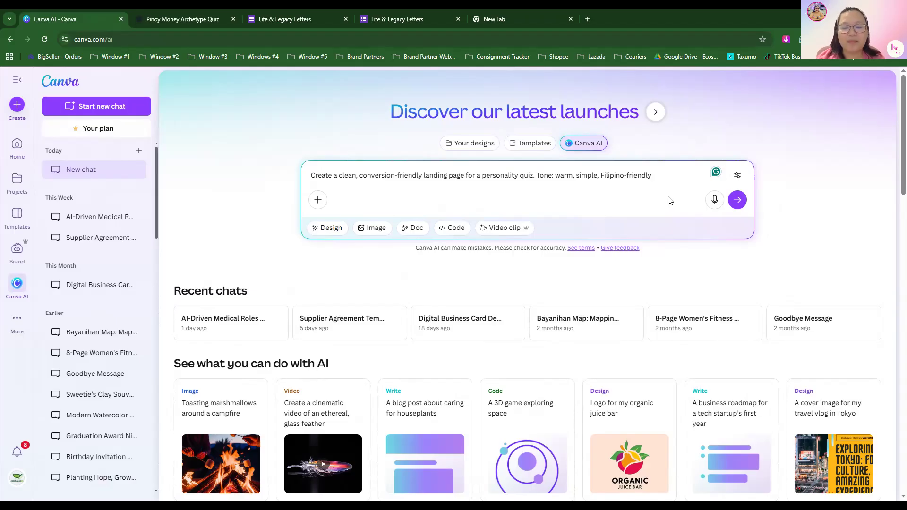
{"action": "left_click", "coordinate": [452, 229]}
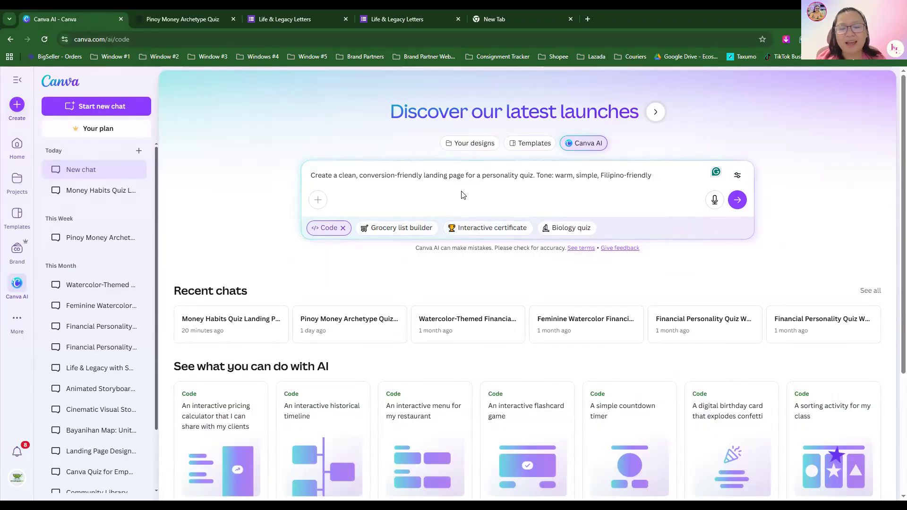
{"action": "left_click", "coordinate": [538, 175]}
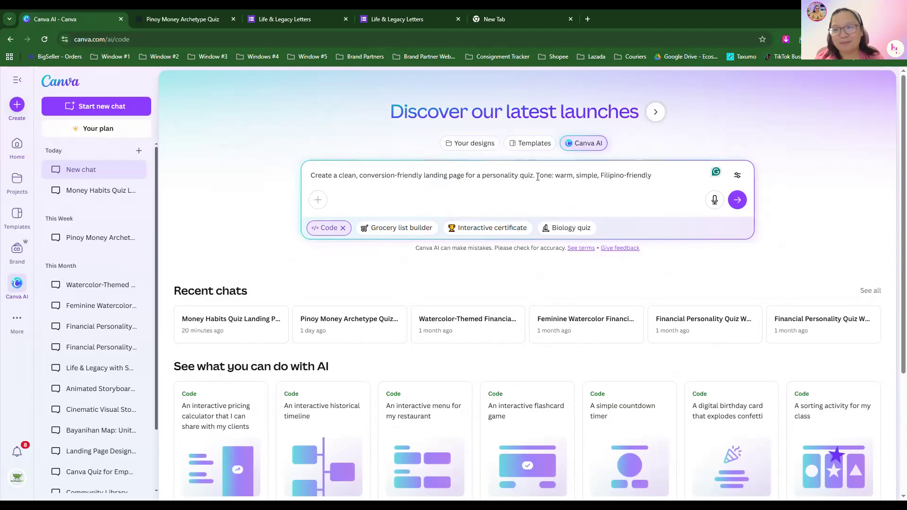
{"action": "left_click", "coordinate": [738, 200]}
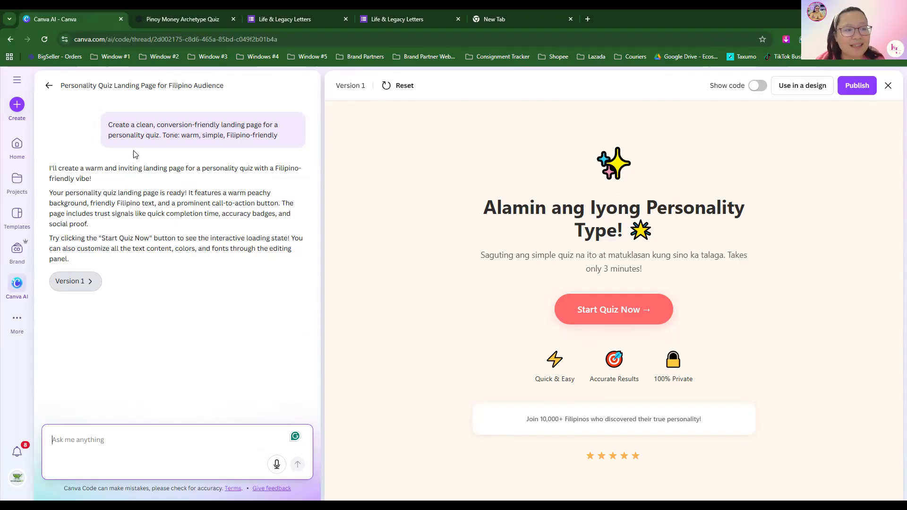
- Review the submitted landing page prompt and compare the generated page with the published Pinoy Money Archetype Quiz
{"action": "left_click_drag", "start_coordinate": [110, 125], "coordinate": [289, 142]}
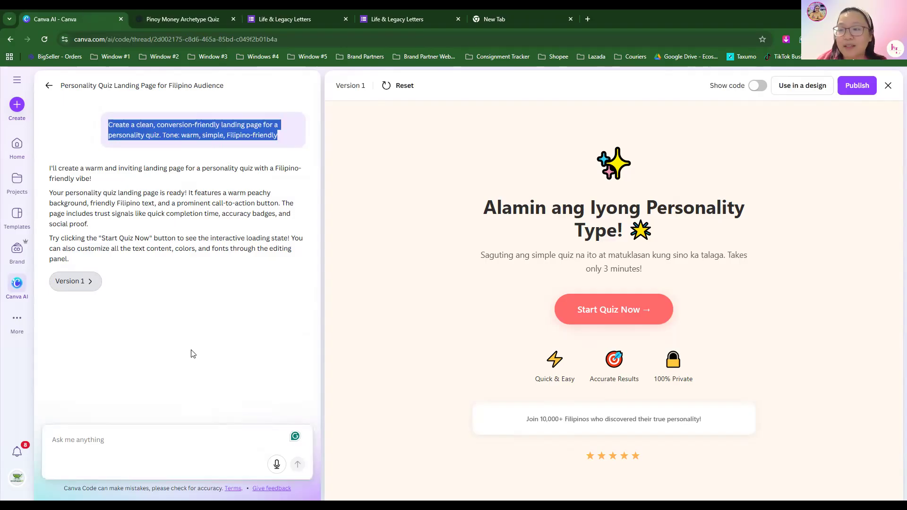
{"action": "left_click", "coordinate": [271, 136]}
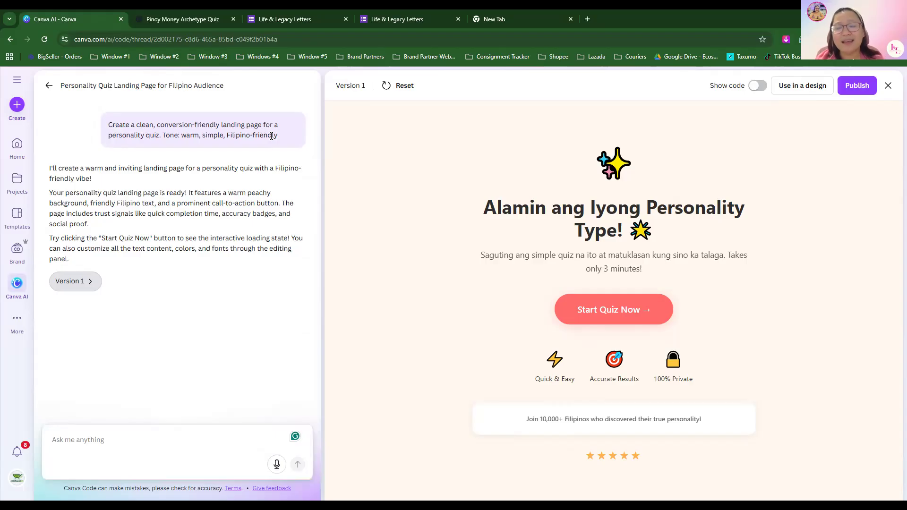
{"action": "left_click", "coordinate": [179, 19]}
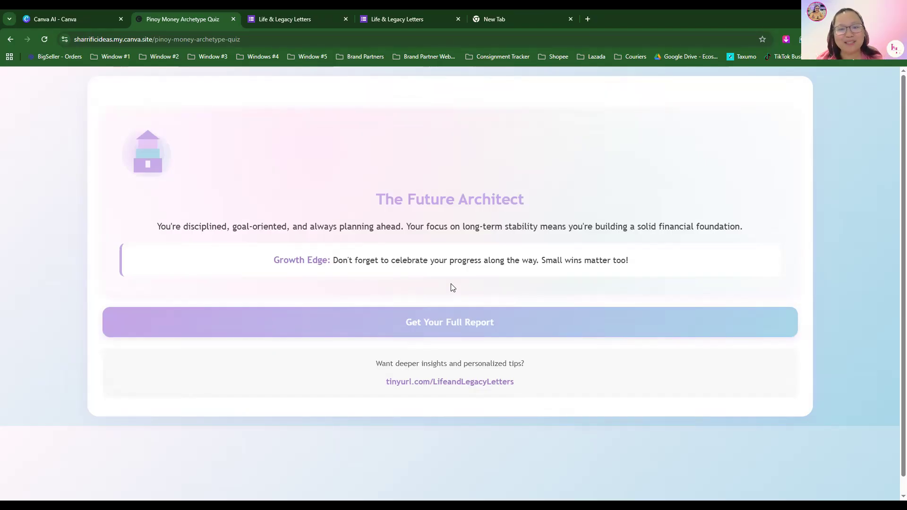
{"action": "left_click", "coordinate": [59, 10]}
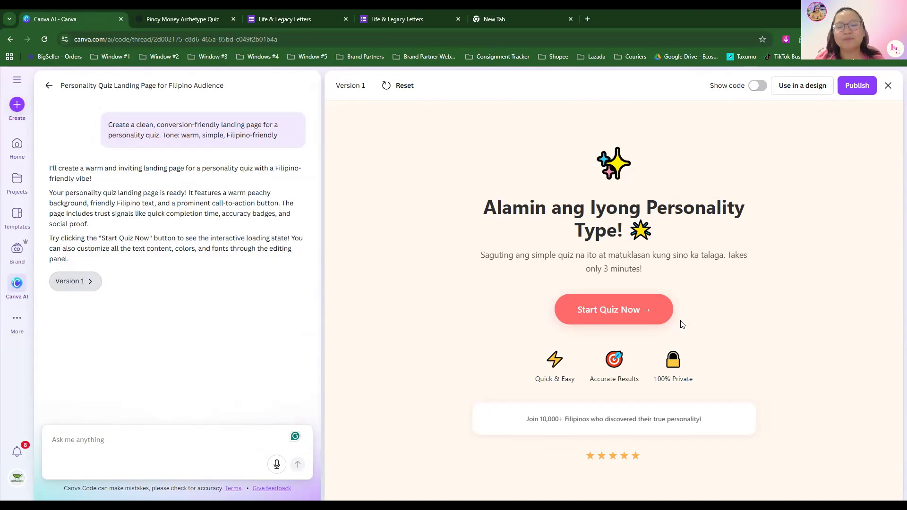
- Test the Start Quiz Now call to action on the generated landing page
{"action": "left_click", "coordinate": [645, 313]}
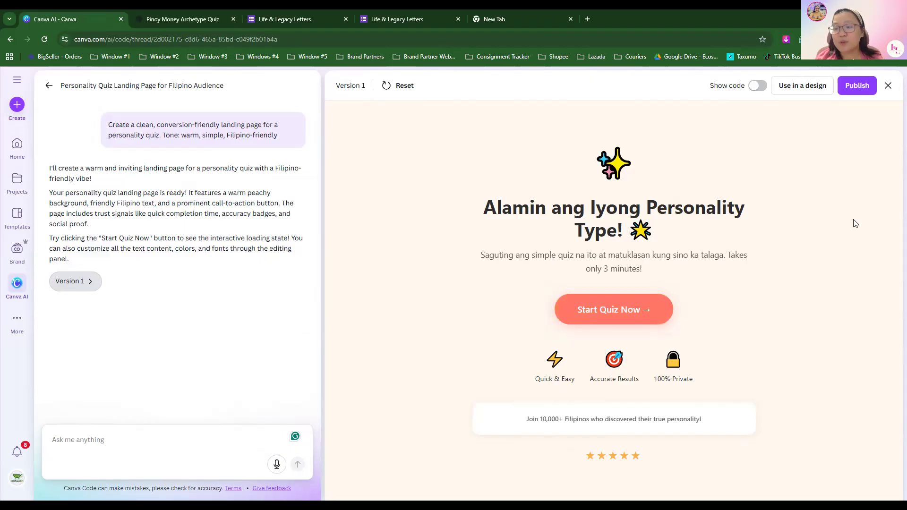
{"action": "left_click", "coordinate": [648, 321]}
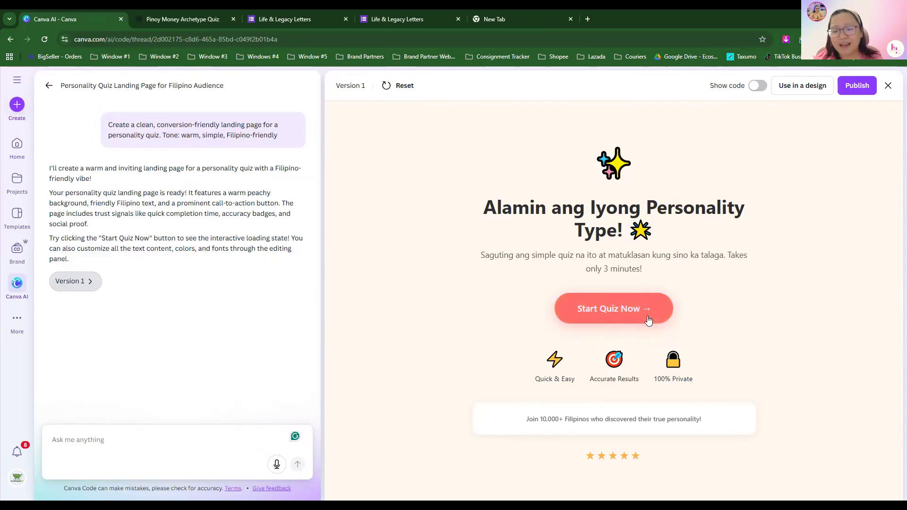
{"action": "left_click", "coordinate": [648, 321]}
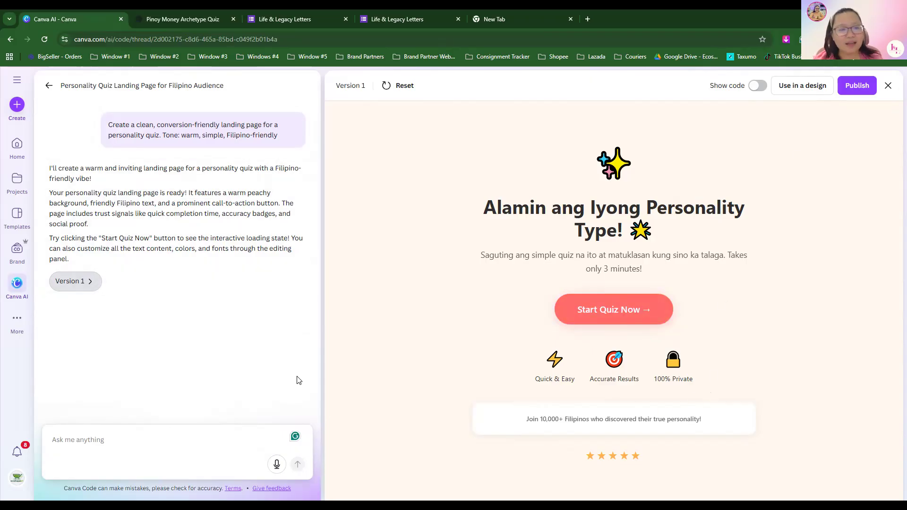
- Ask Canva AI to "Create the questions yourself and show the final result" for the personality quiz
{"action": "left_click", "coordinate": [144, 439]}
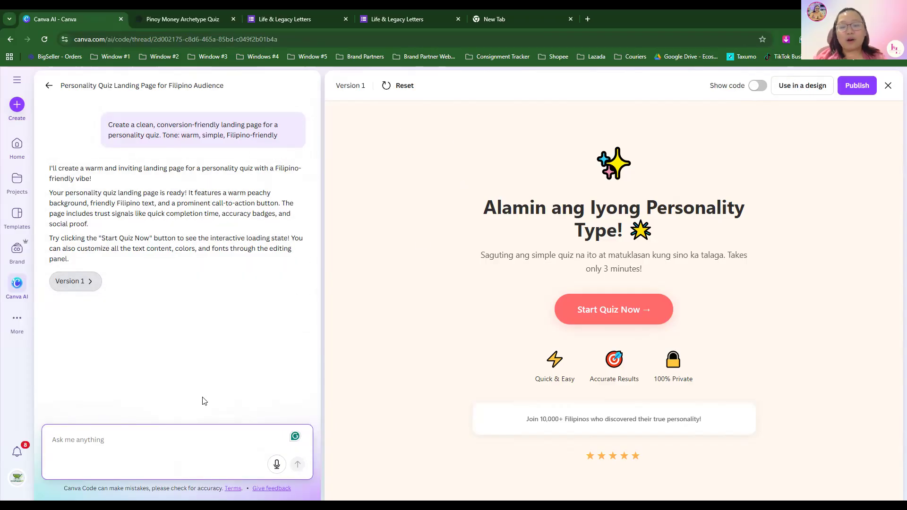
{"action": "type", "text": "Cr"}
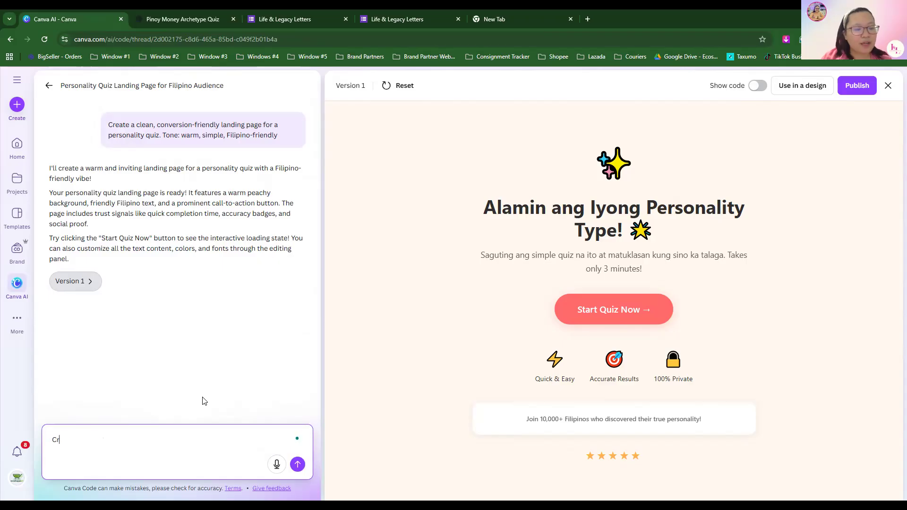
{"action": "type", "text": "eate the questio"}
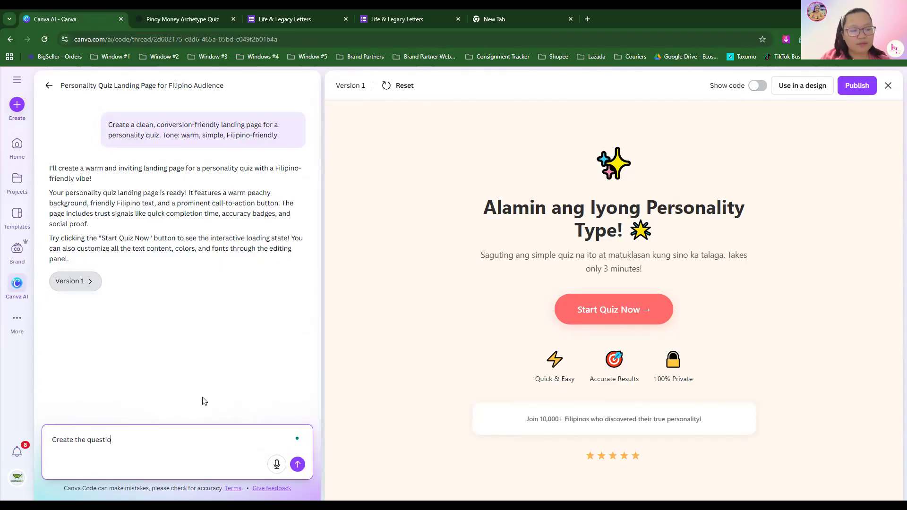
{"action": "type", "text": "ns yourself"}
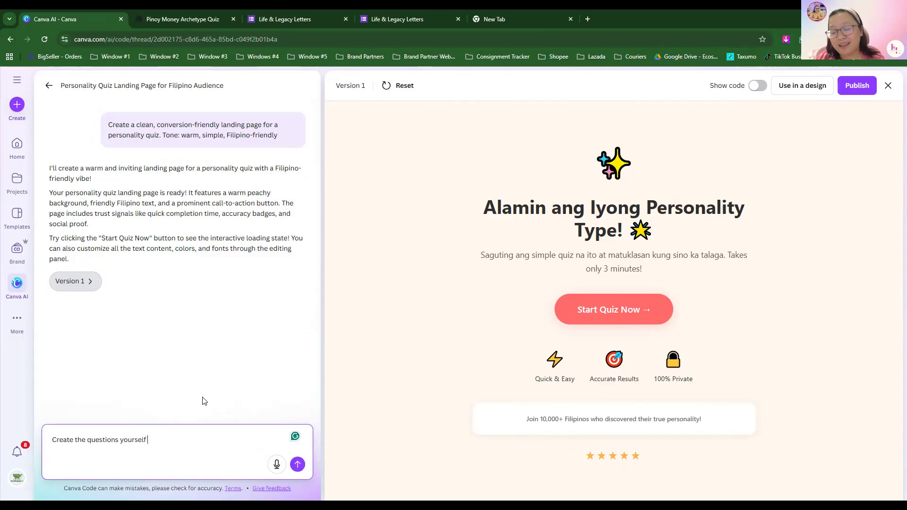
{"action": "left_click", "coordinate": [190, 11]}
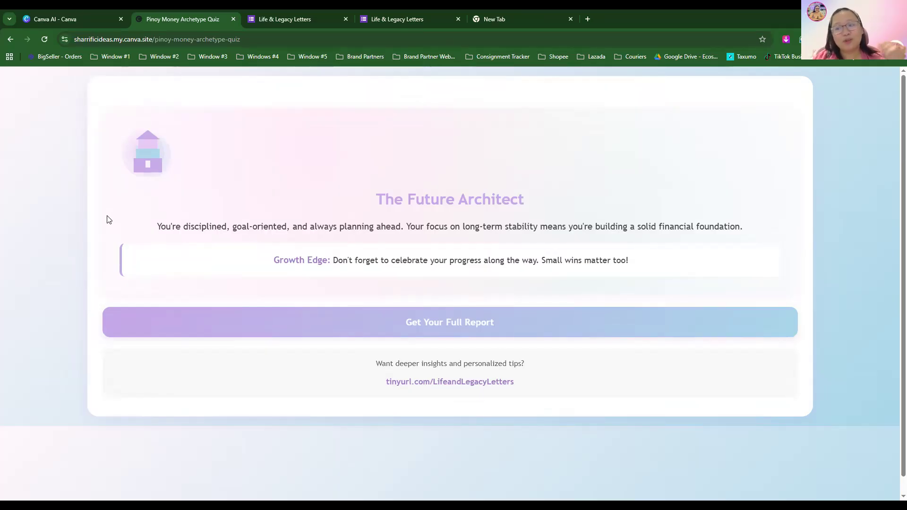
{"action": "left_click", "coordinate": [47, 17]}
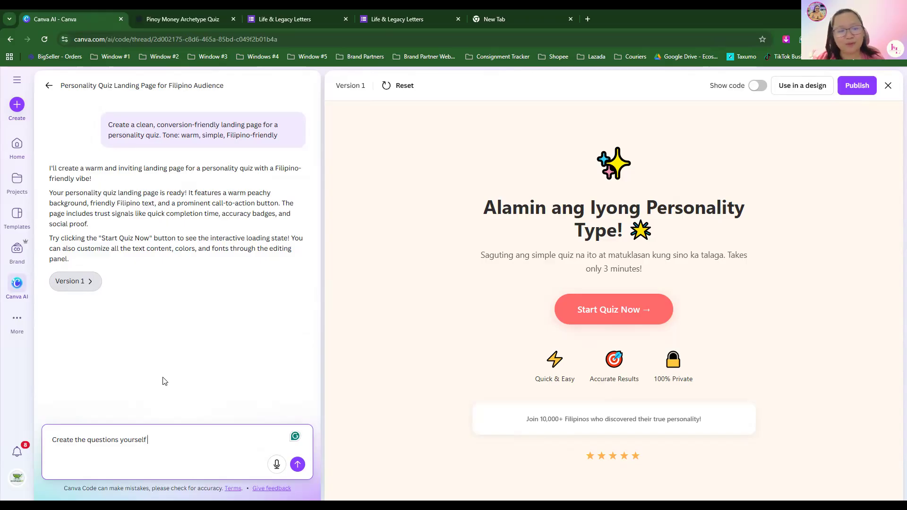
{"action": "type", "text": "and "}
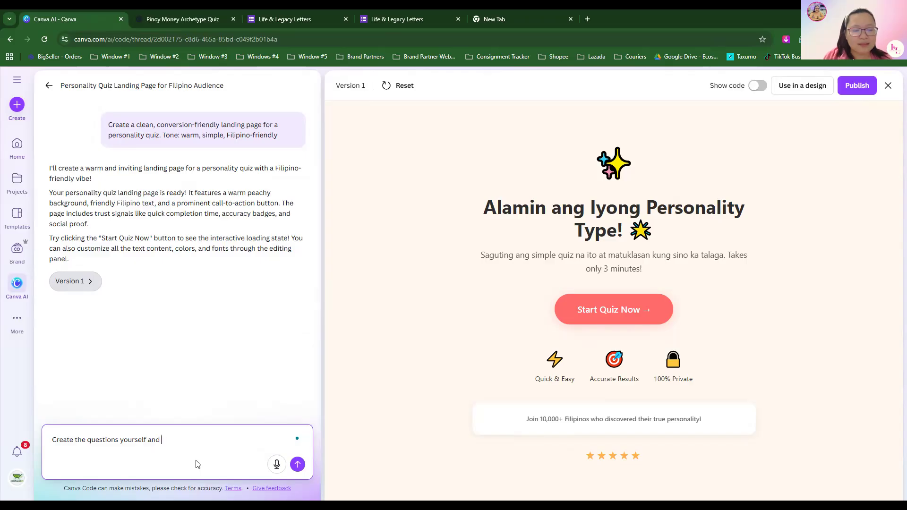
{"action": "type", "text": "show the final result"}
{"action": "key", "text": "Return"}
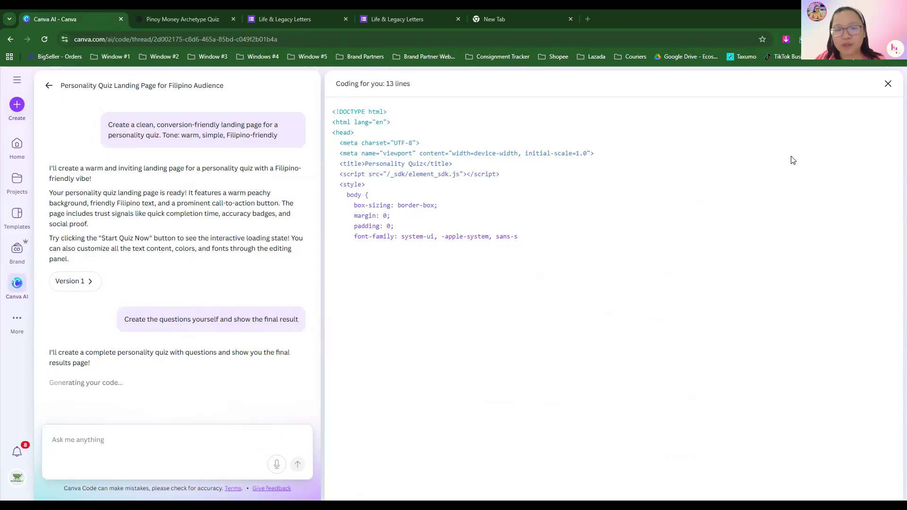
- Revisit the Life & Legacy Letters form to review its contact fields while the quiz code is generated
{"action": "key", "text": "ctrl+3"}
{"action": "scroll", "coordinate": [581, 317], "scroll_direction": "up", "scroll_amount": 4}
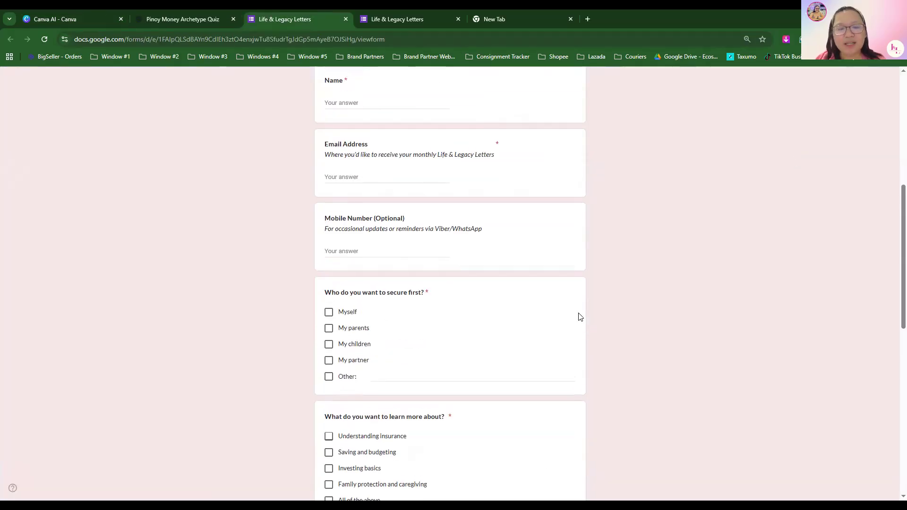